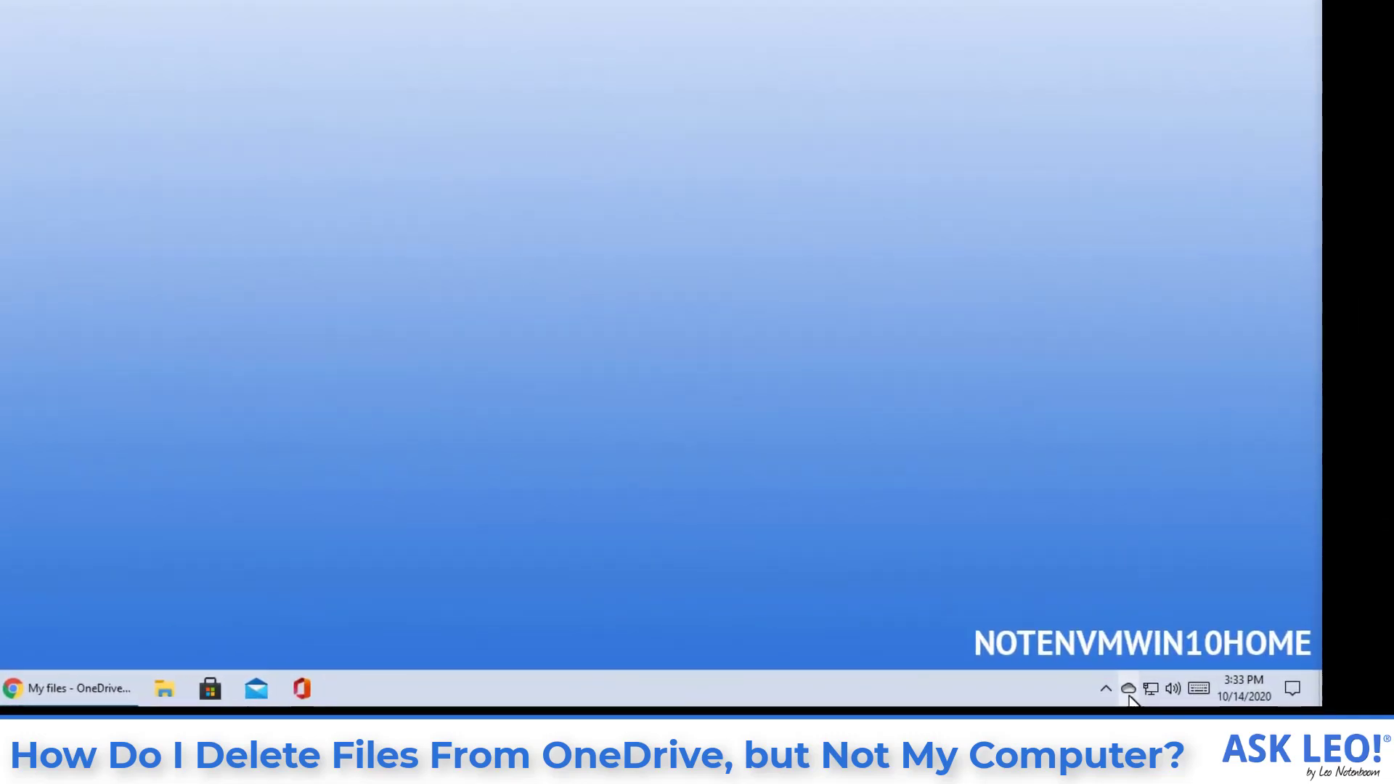
Open the OneDrive folder from the tray icon, bring its window fully into view, and select Document.docx.
click(1128, 689)
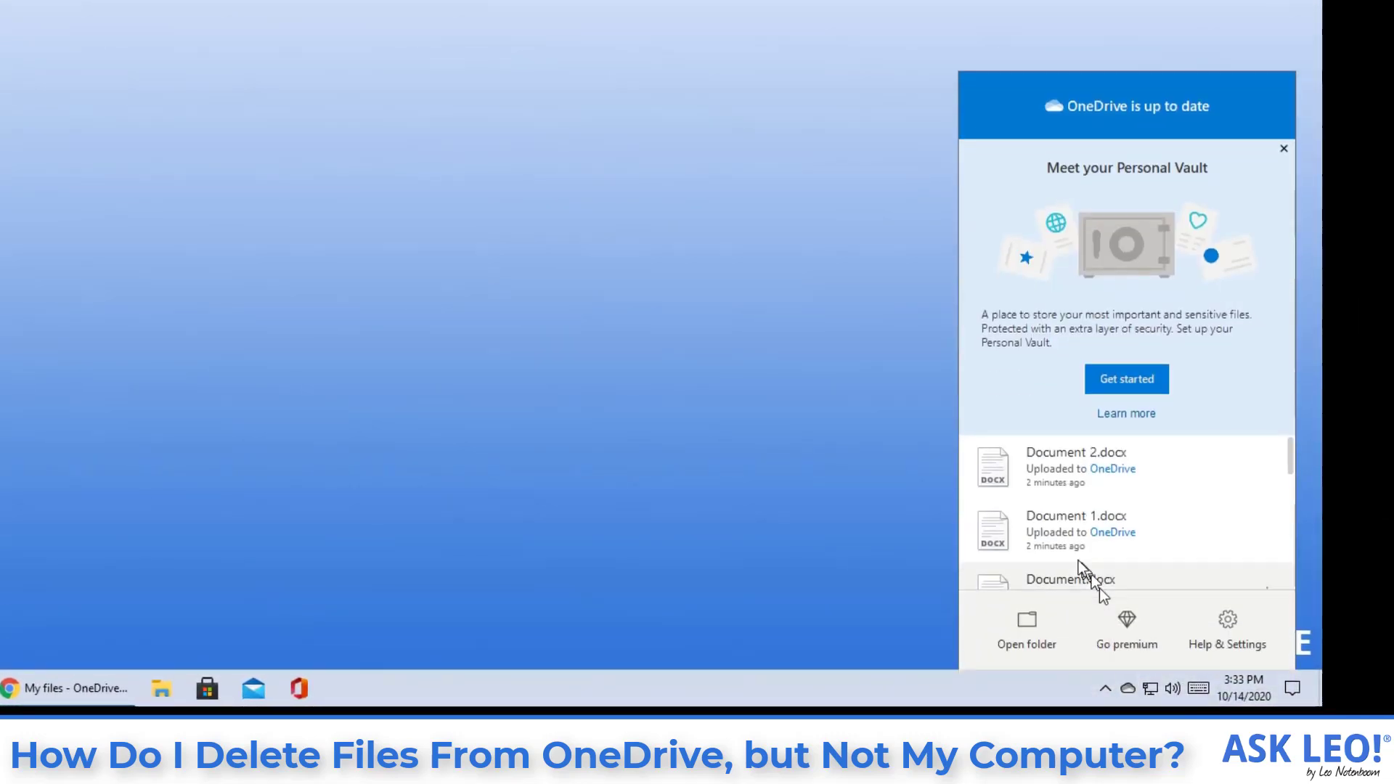
click(1056, 642)
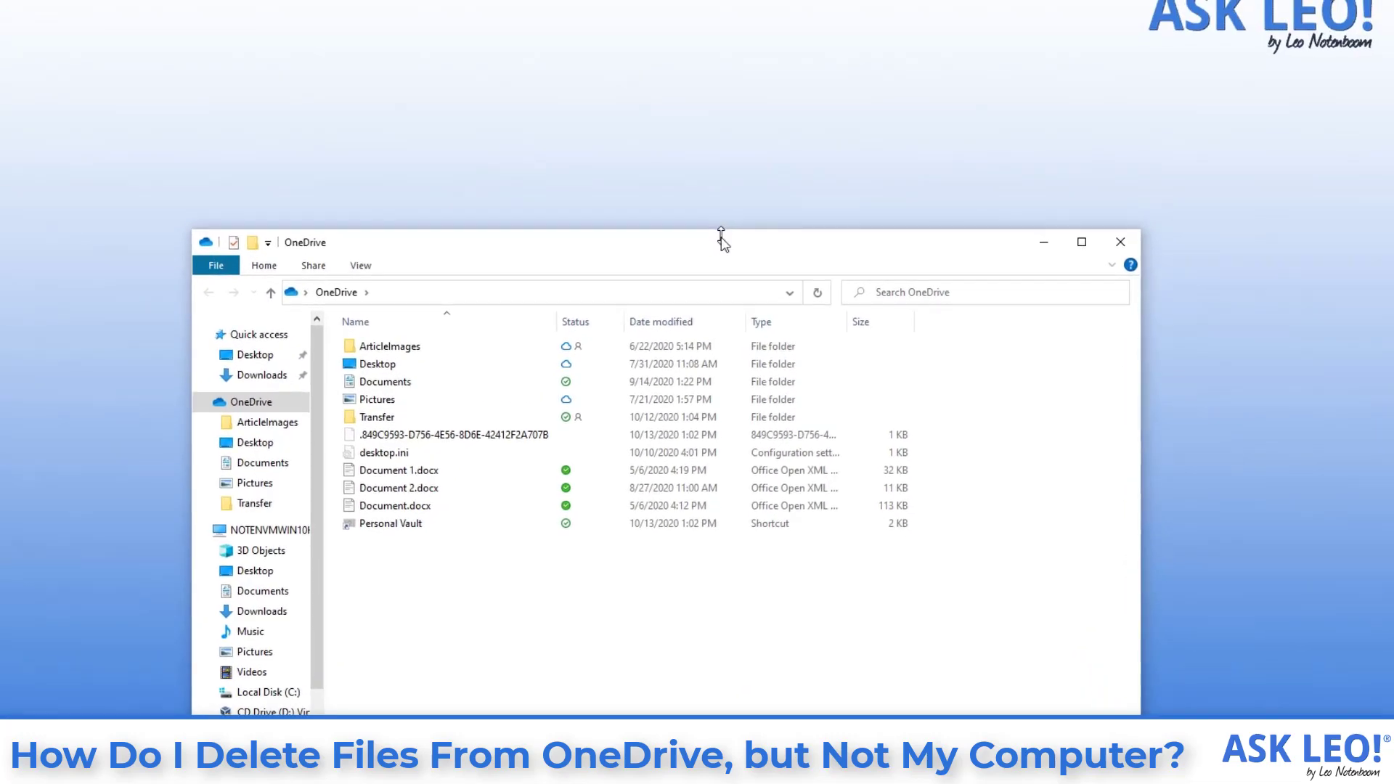
drag(721, 240, 600, 69)
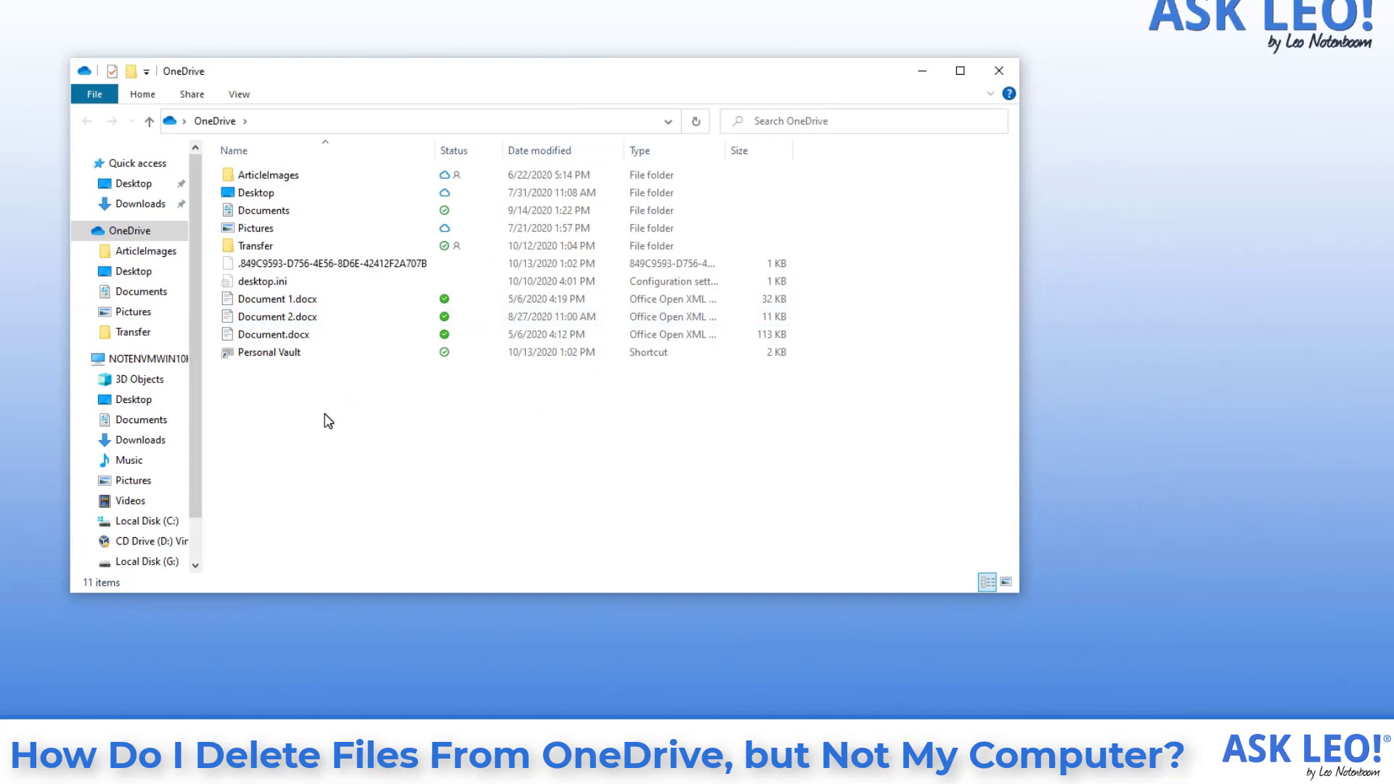
click(321, 335)
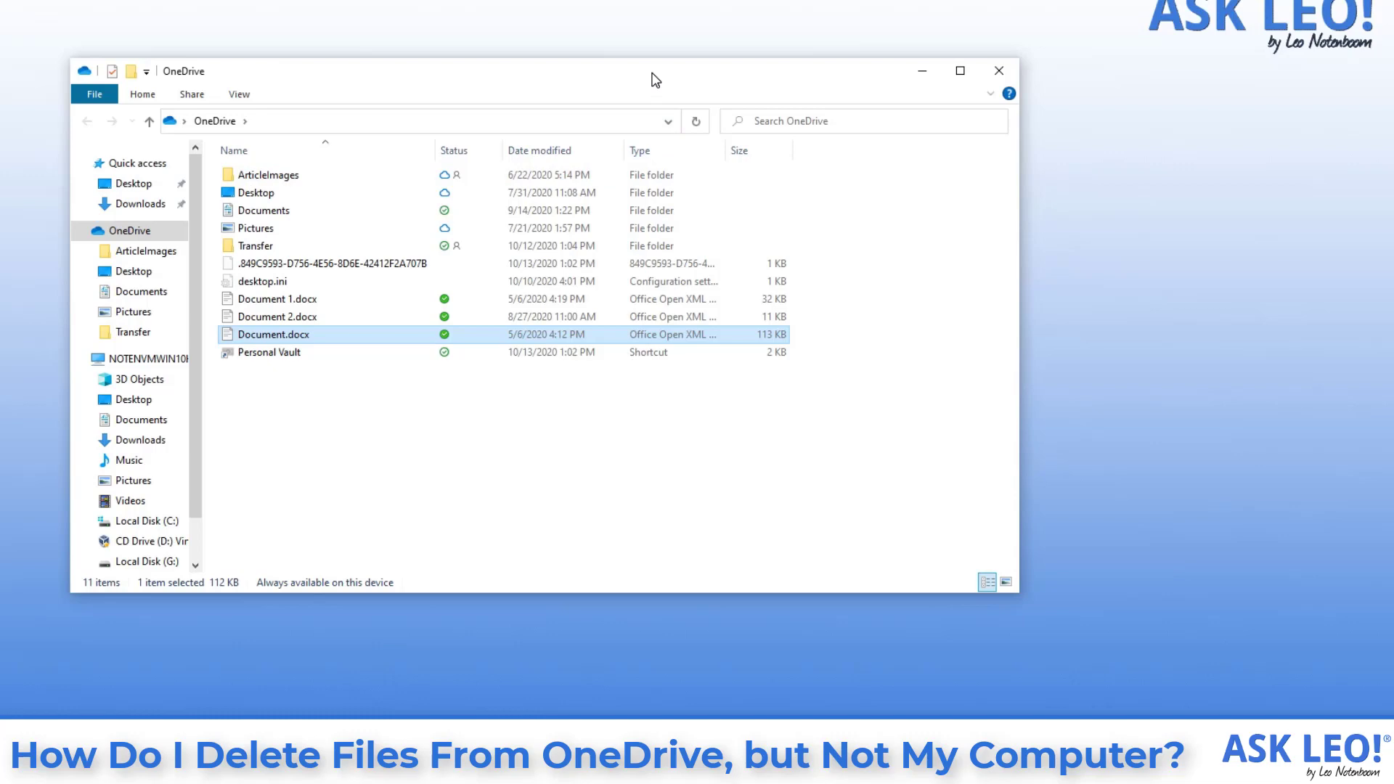
Open a second Explorer window on C:\Users, your profile, Documents, and place it beside OneDrive.
key(super+e)
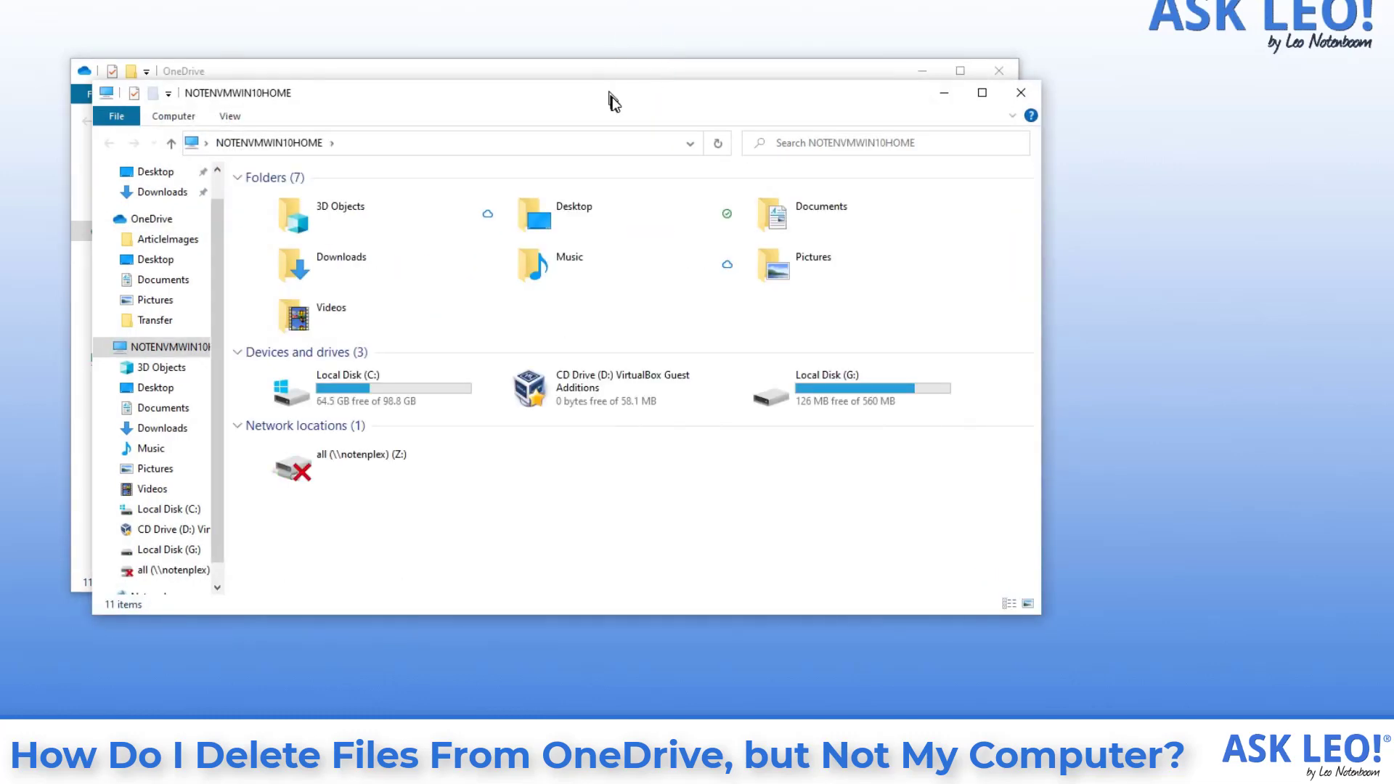
drag(610, 94, 852, 166)
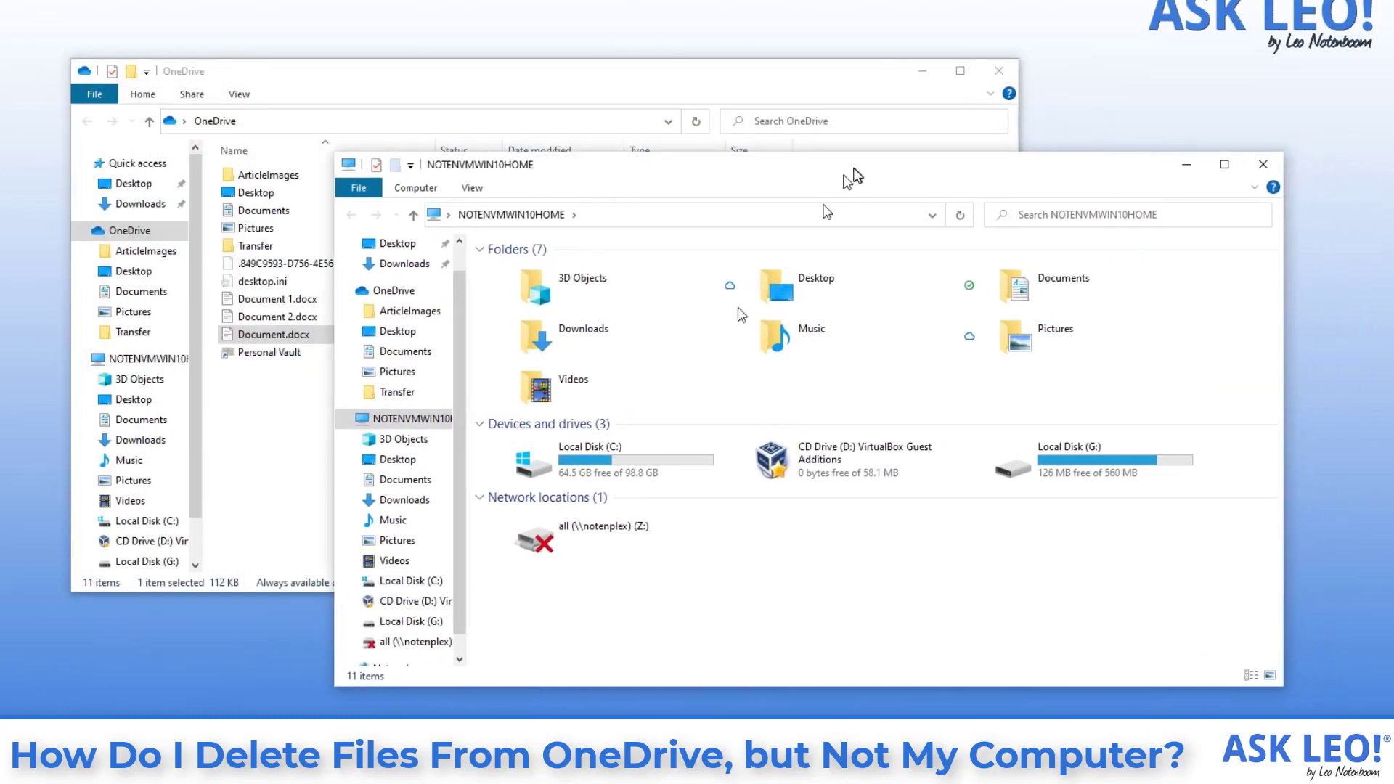
double_click(552, 464)
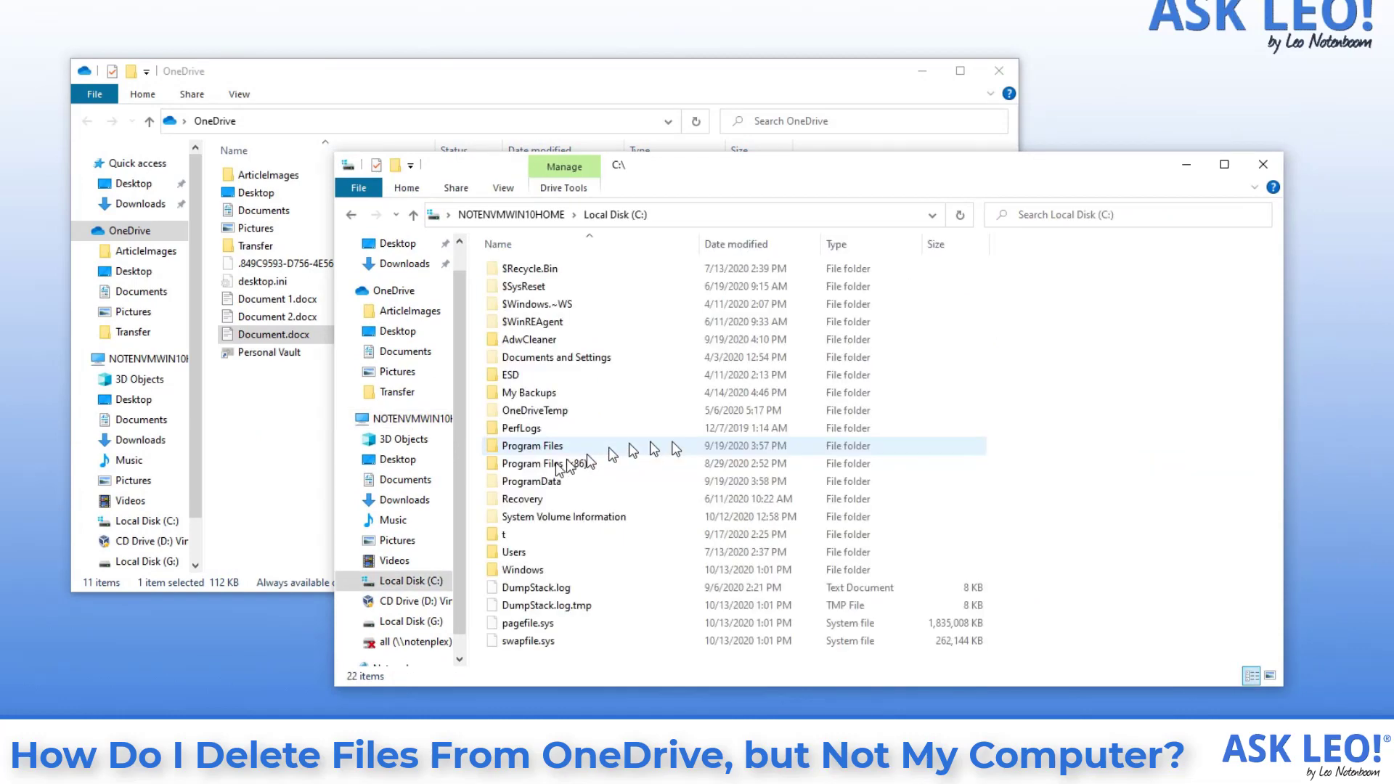
double_click(556, 552)
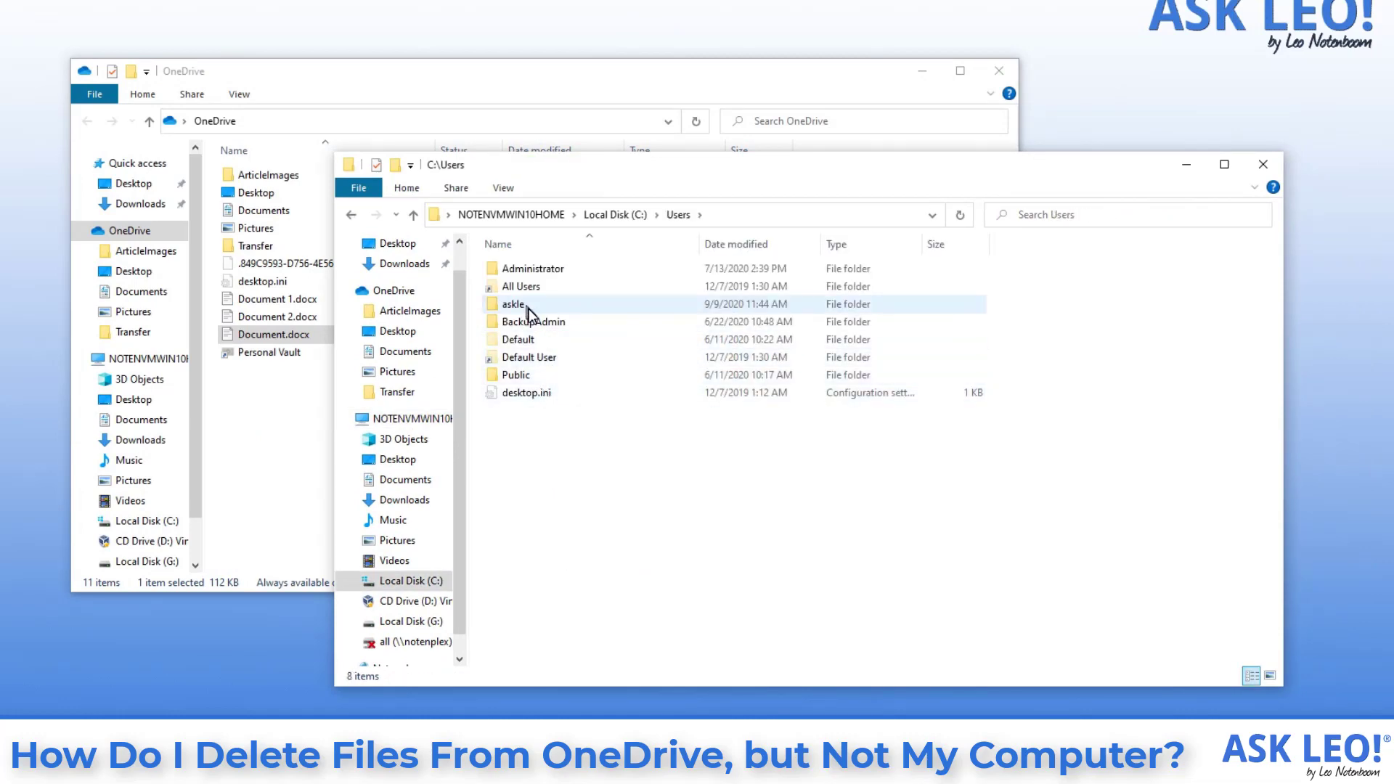
double_click(528, 308)
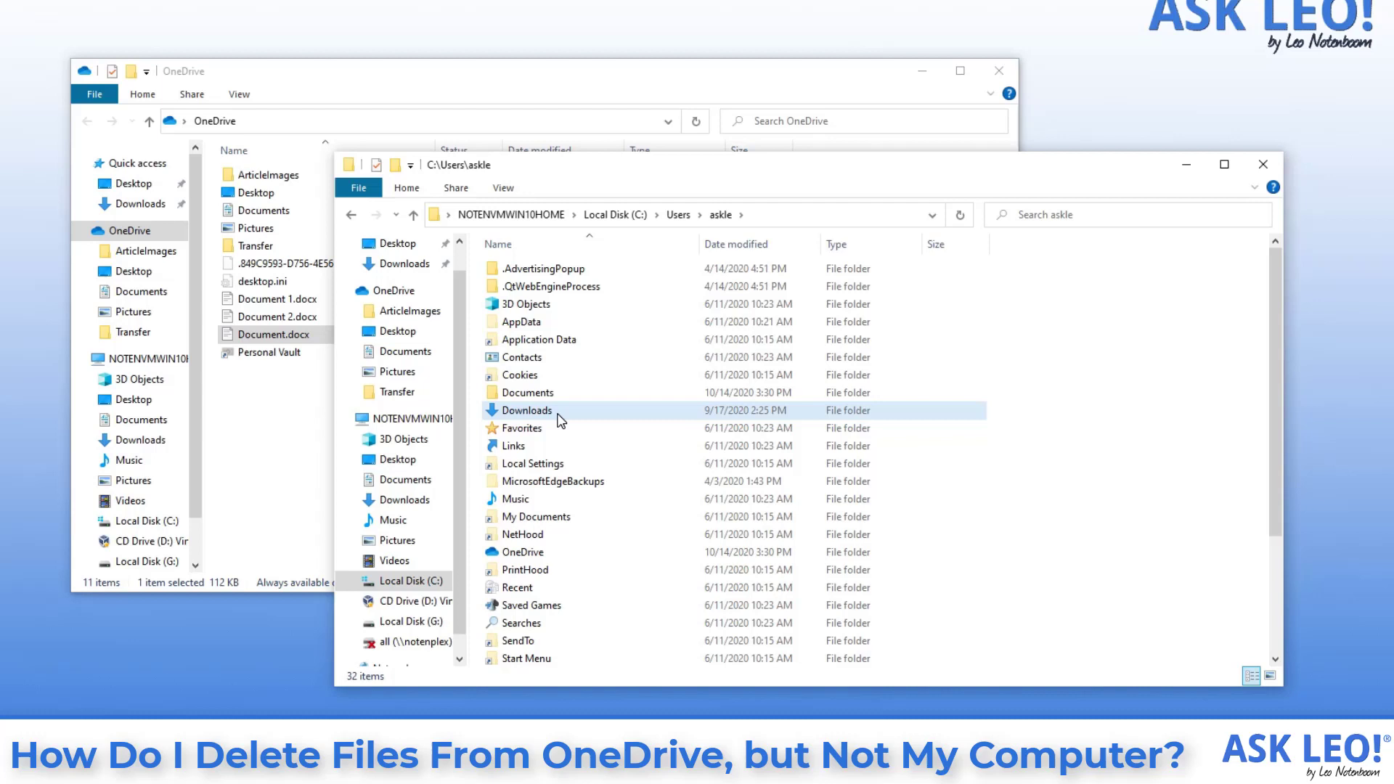
double_click(528, 393)
drag(846, 170, 927, 198)
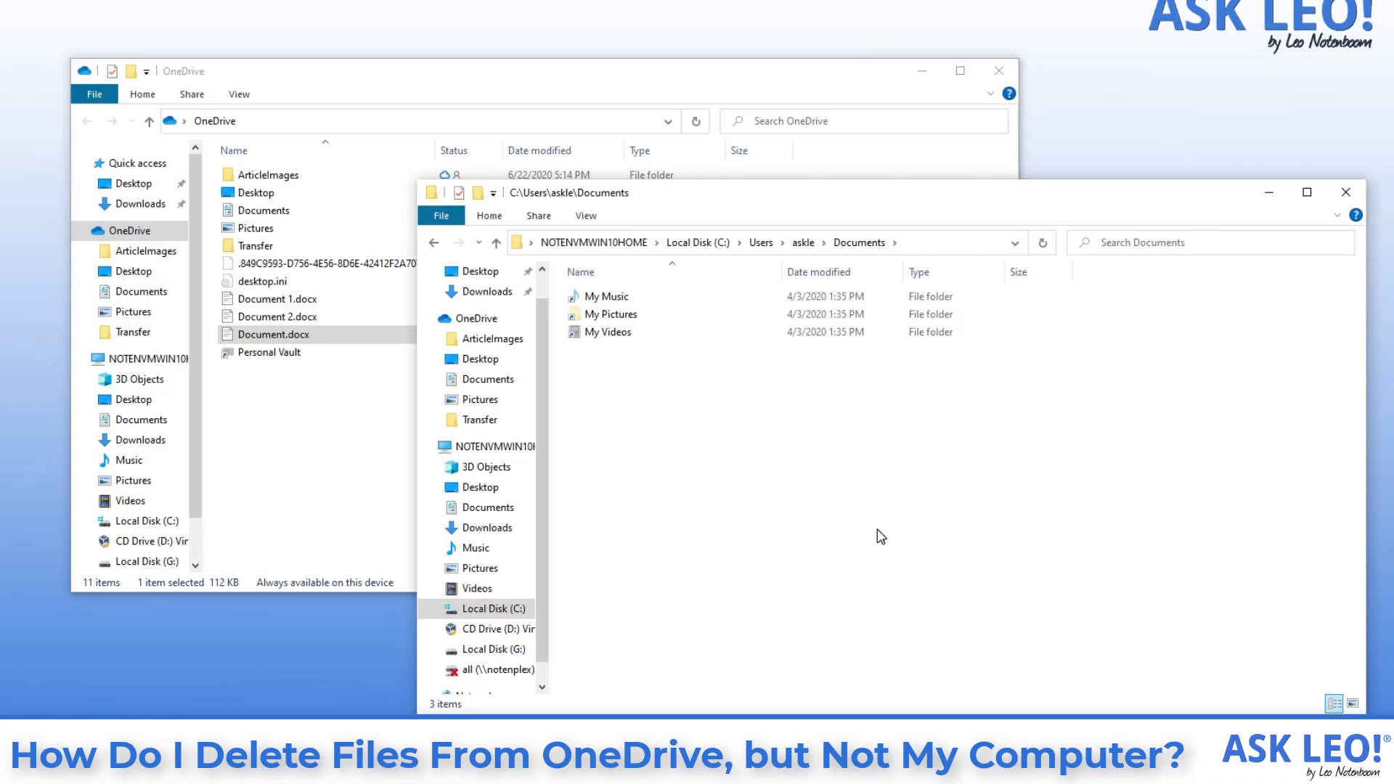
Drag Document.docx from the OneDrive window into the local Documents window.
click(264, 340)
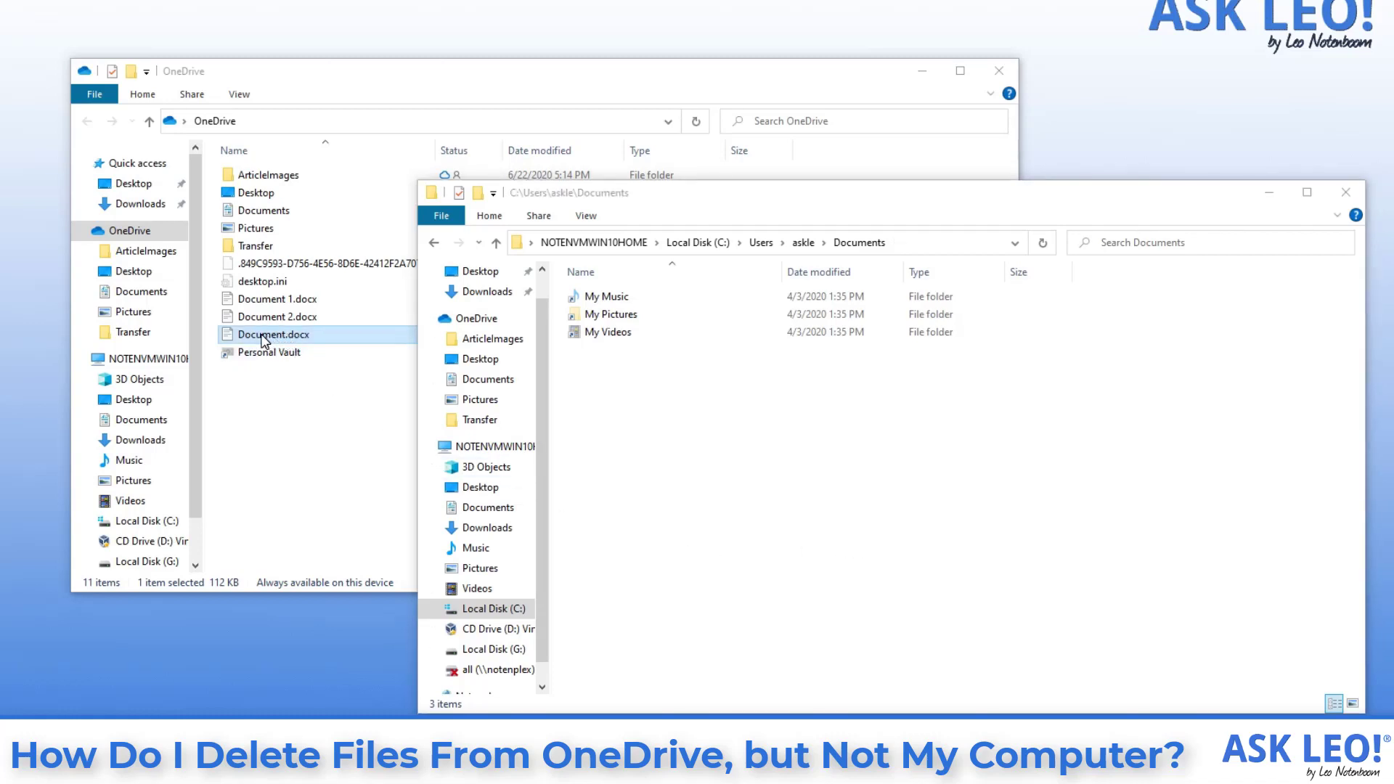
drag(264, 340, 636, 396)
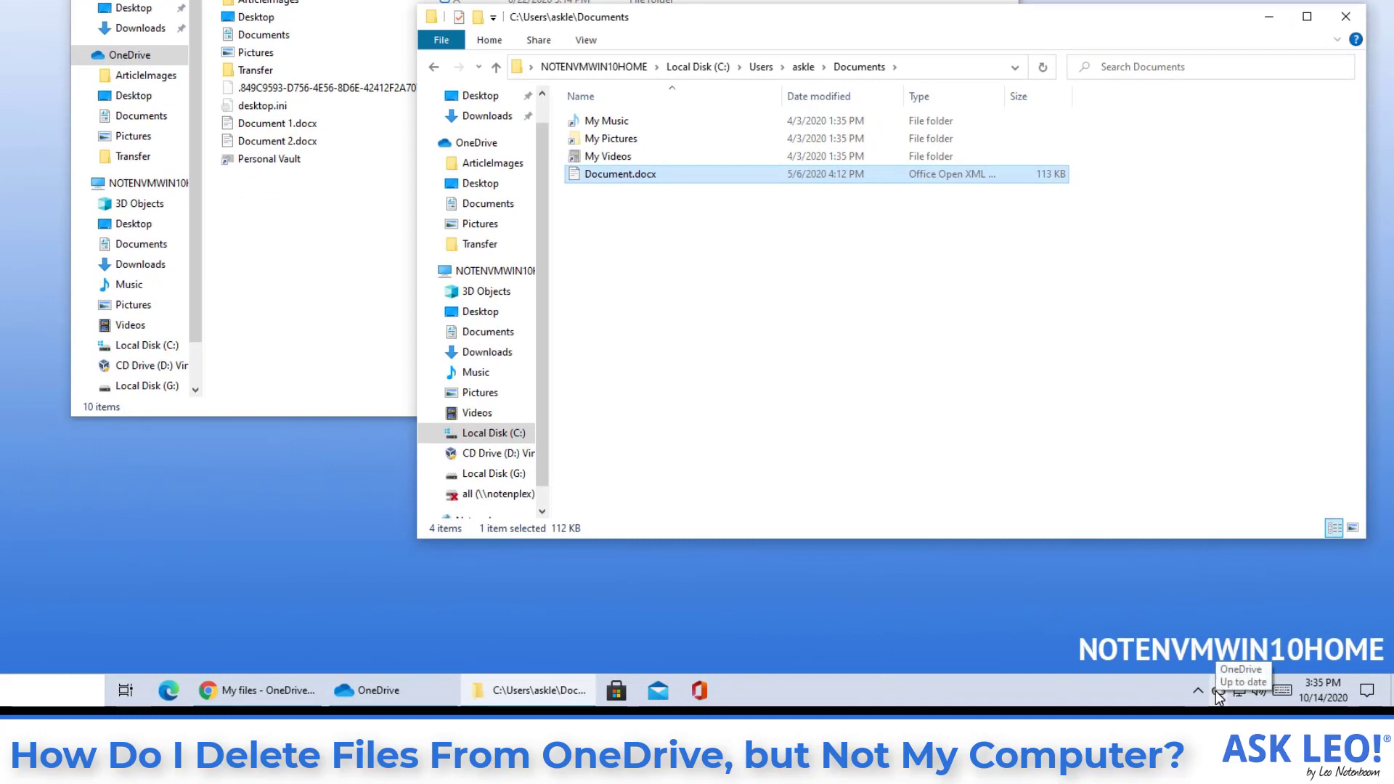
View the OneDrive files online in the browser via the tray icon's View online option.
right_click(1217, 691)
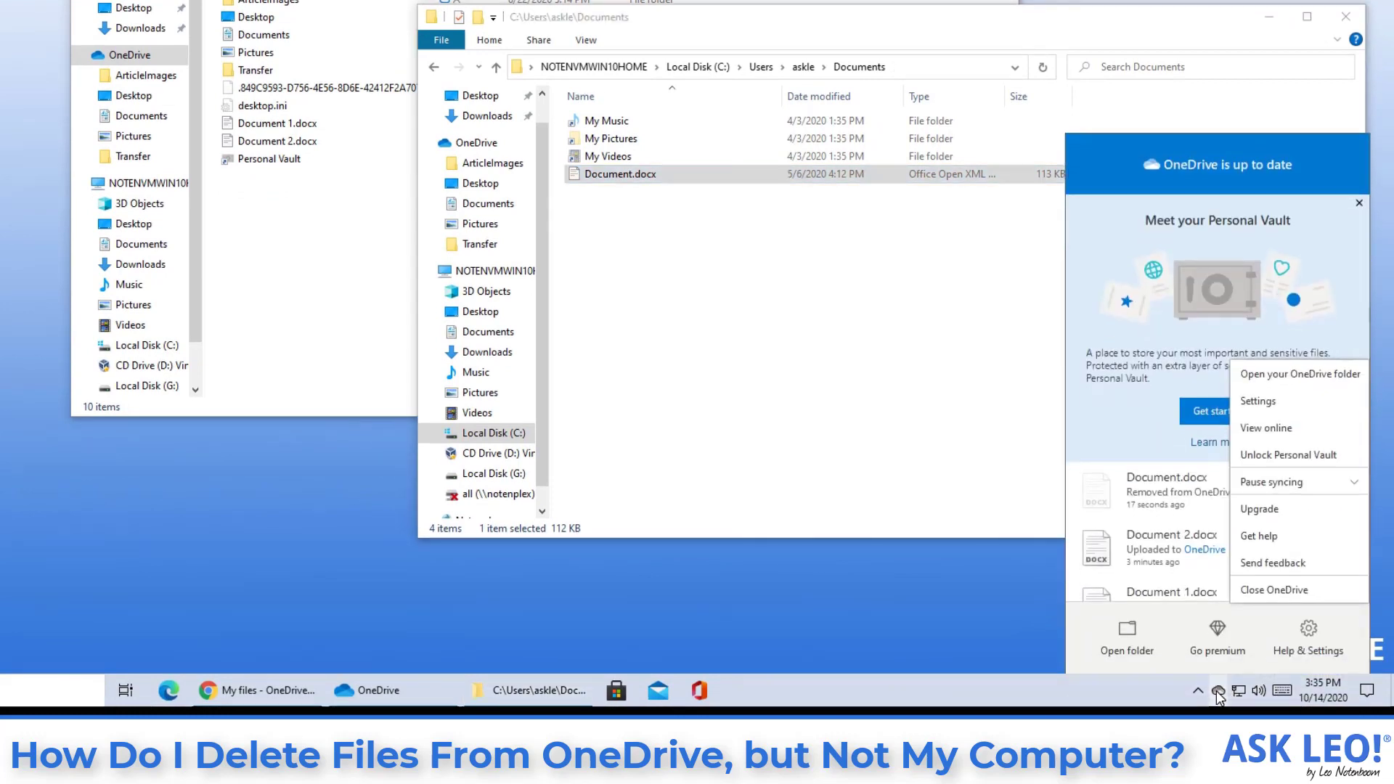
click(1278, 428)
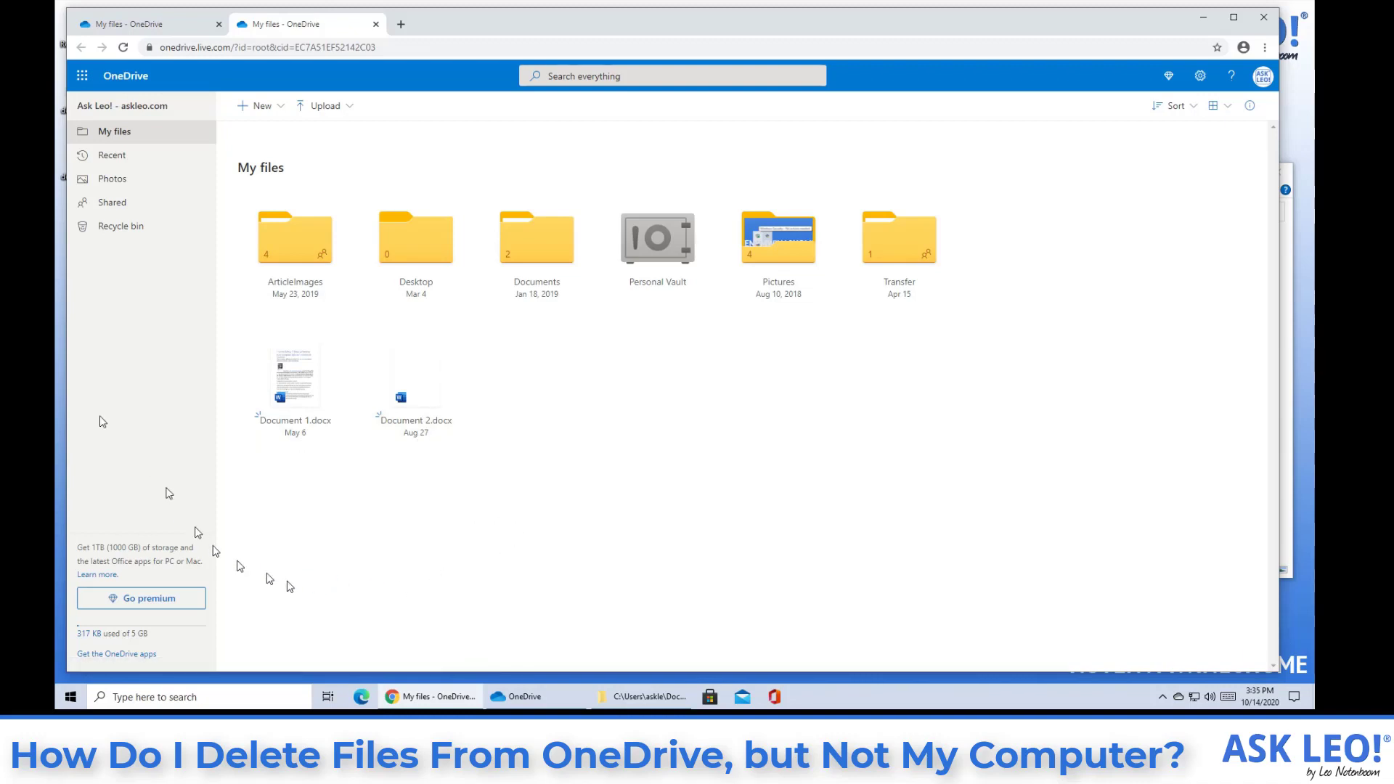
Empty the OneDrive online recycle bin permanently, confirming Yes, then minimize Chrome.
click(138, 227)
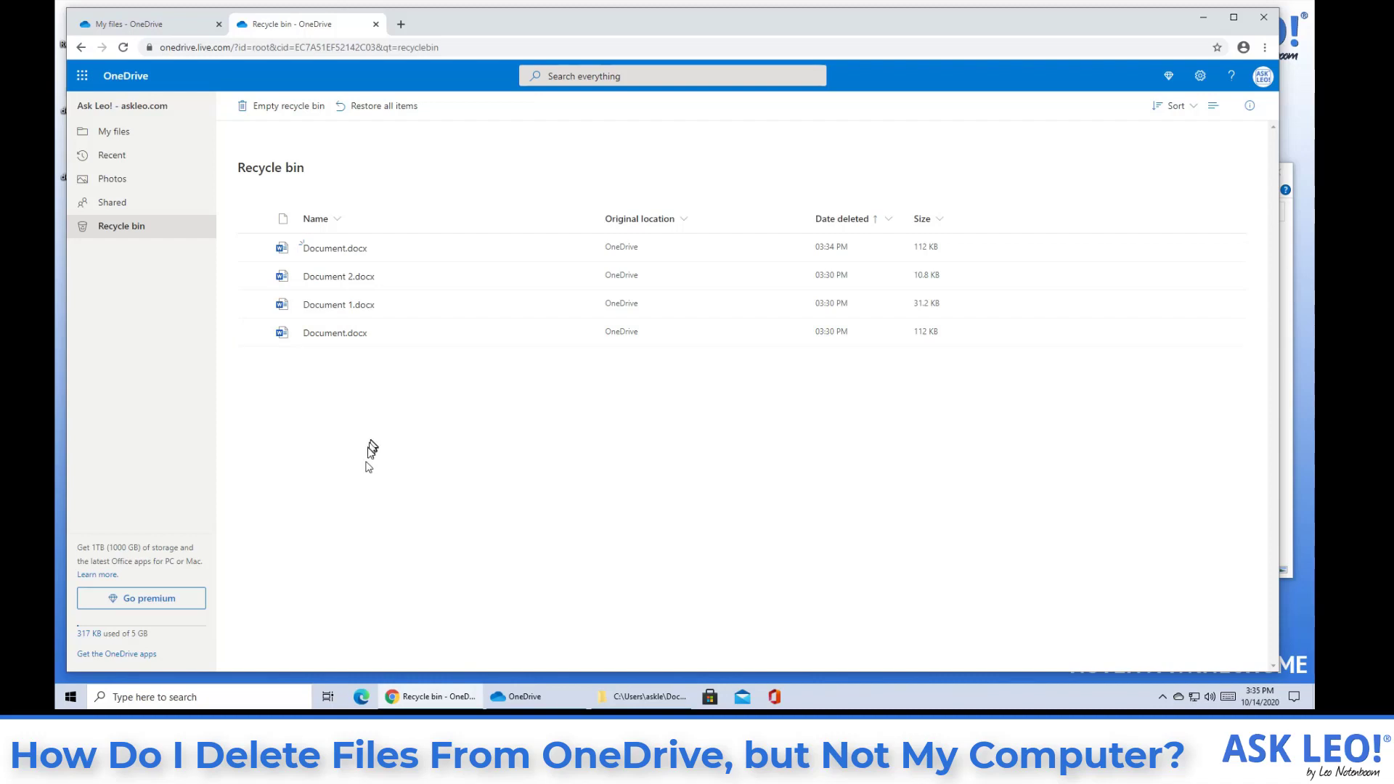
click(306, 107)
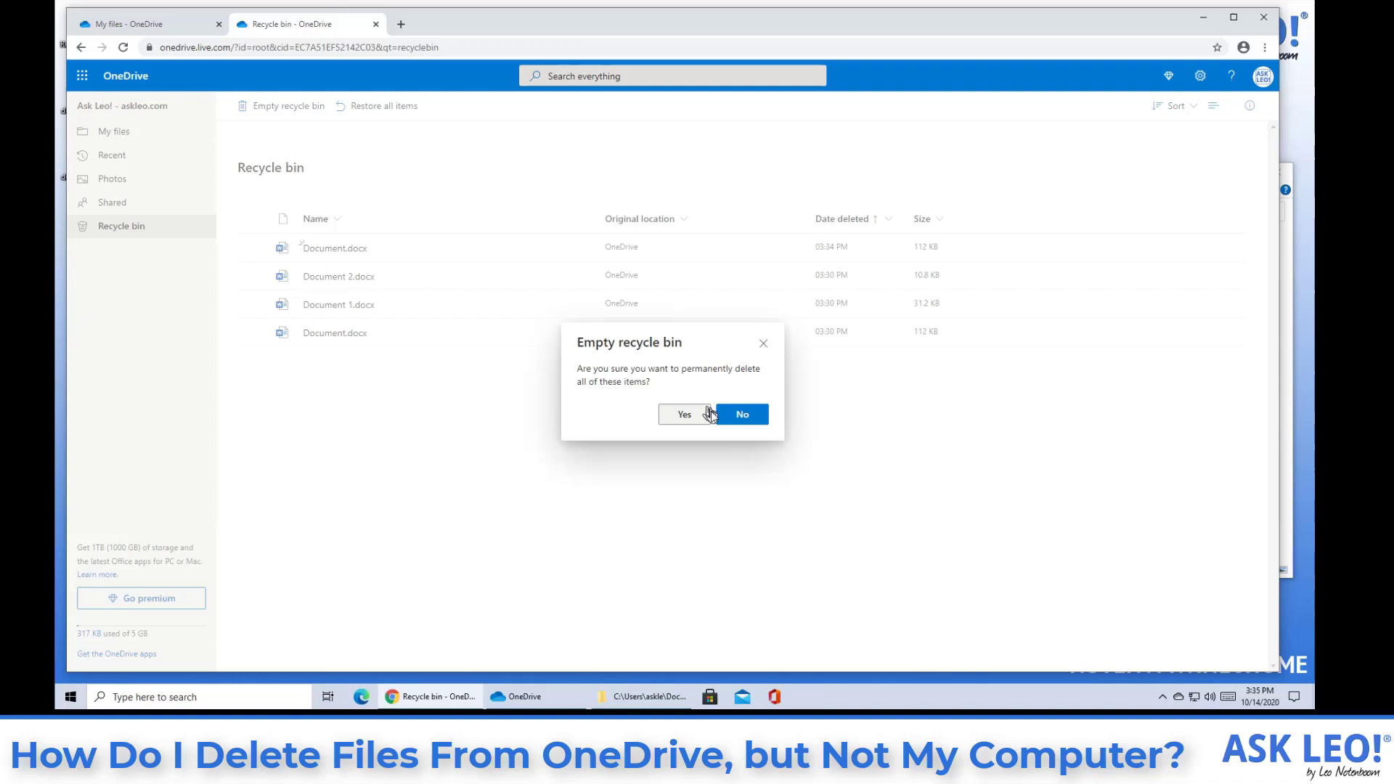
click(685, 412)
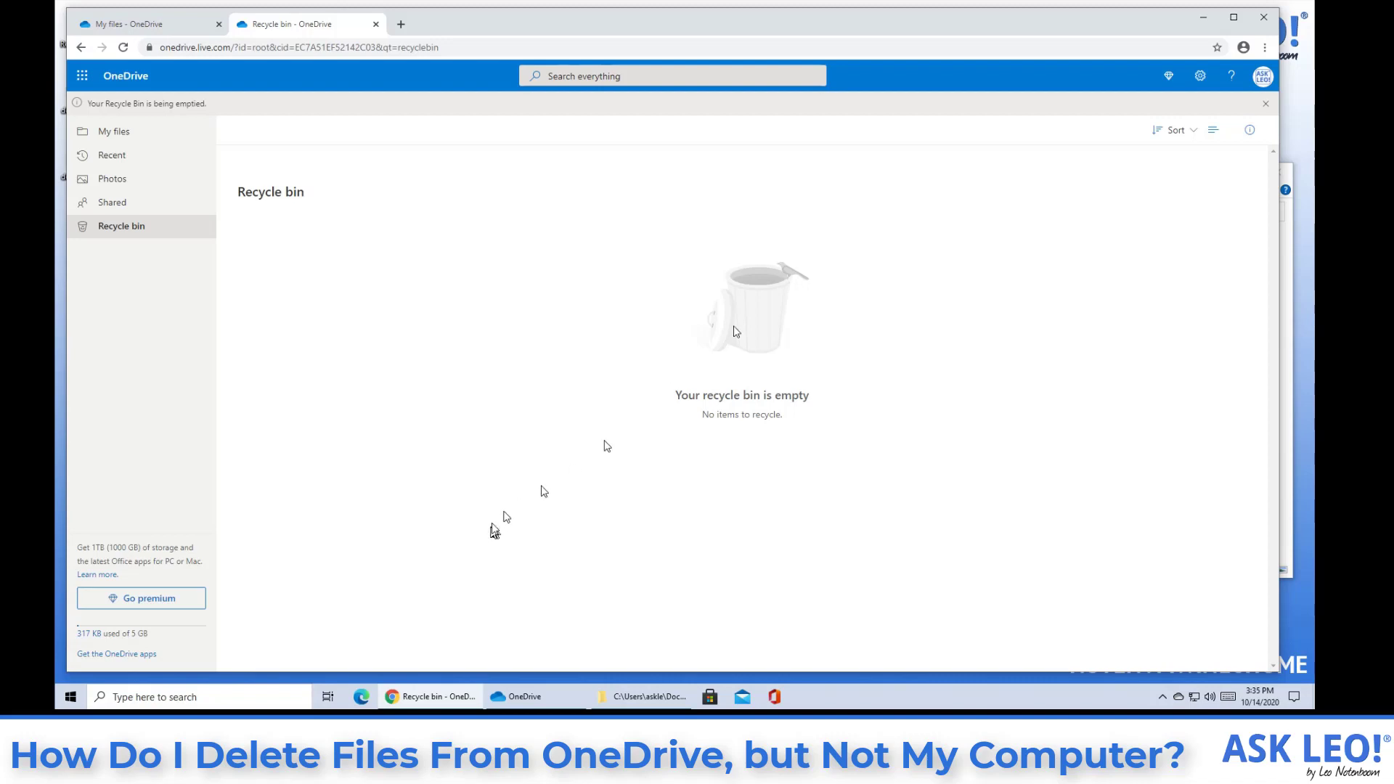
click(1204, 17)
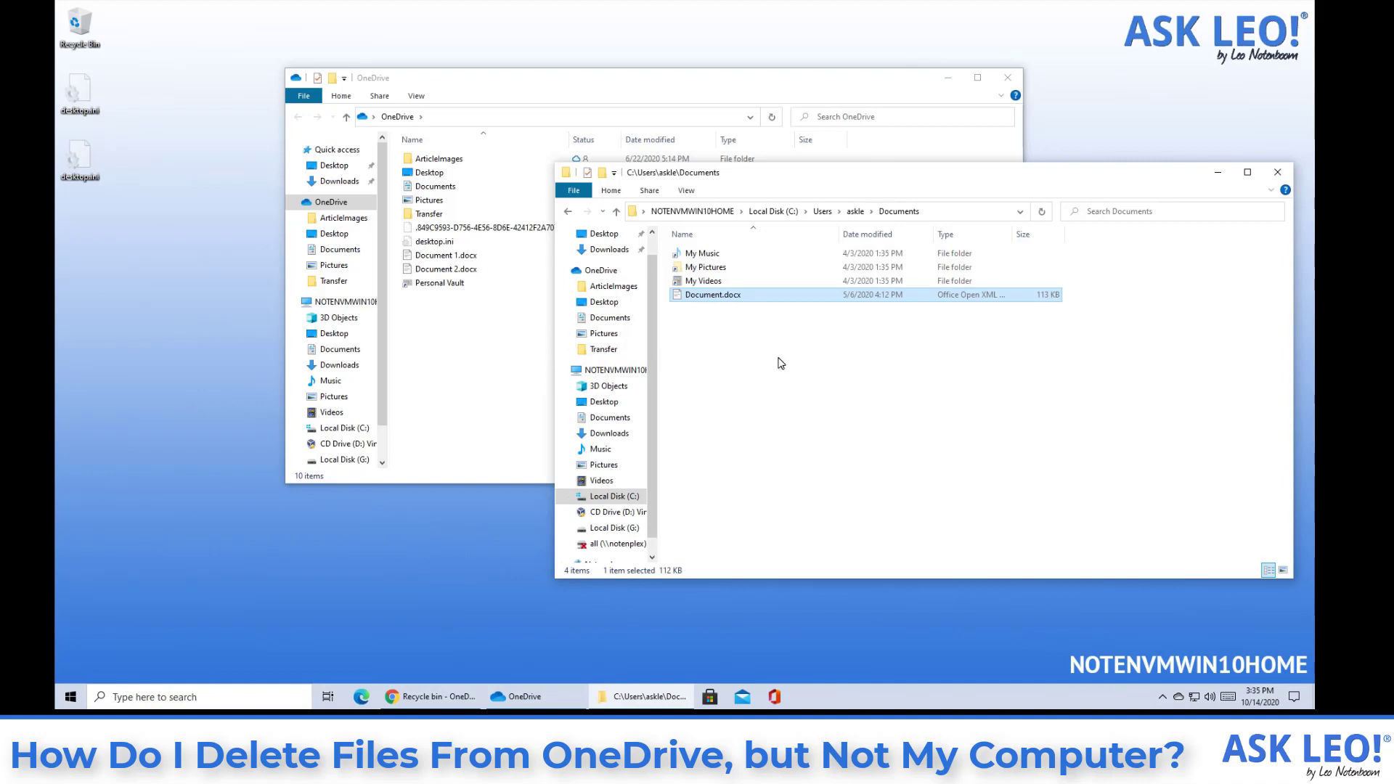
Copy Document 1.docx from the OneDrive folder and paste it into local Documents.
click(428, 256)
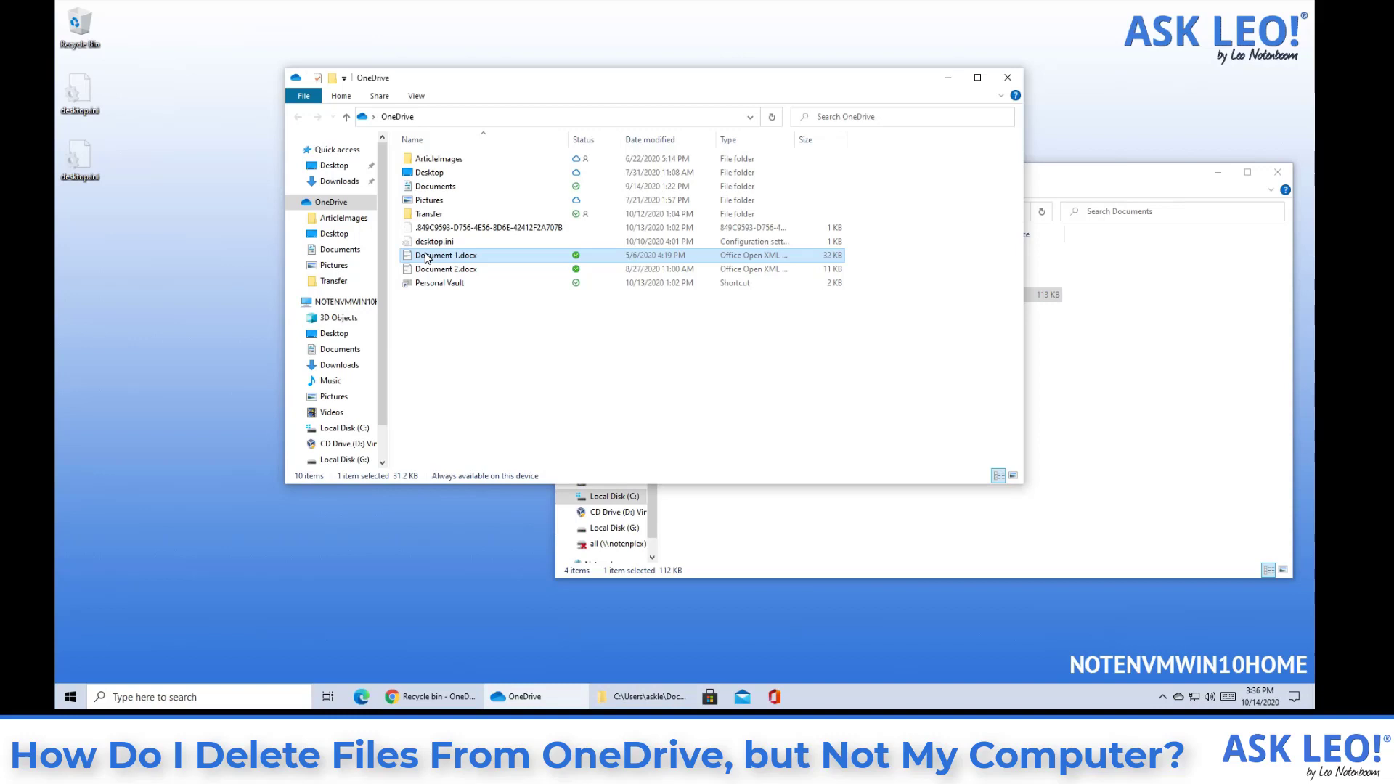
right_click(427, 257)
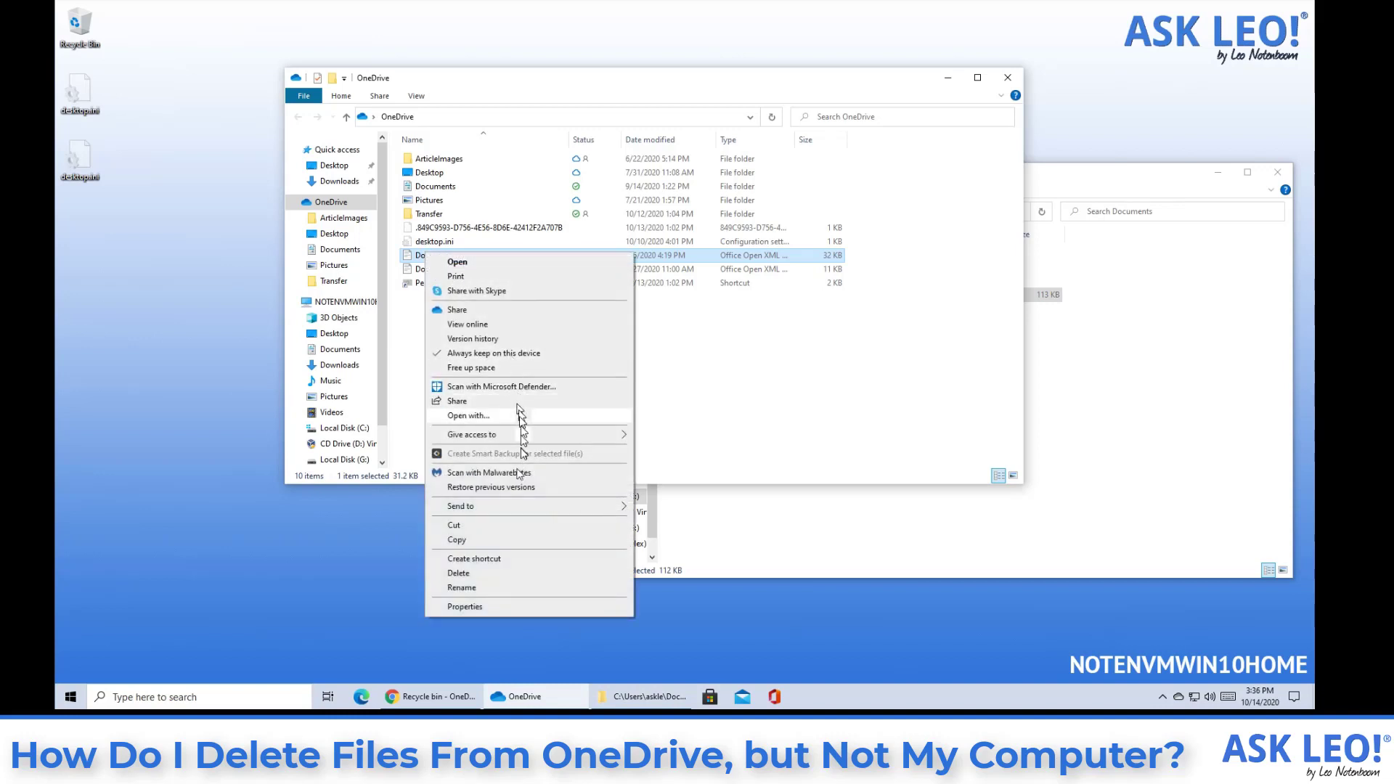
click(486, 541)
click(748, 493)
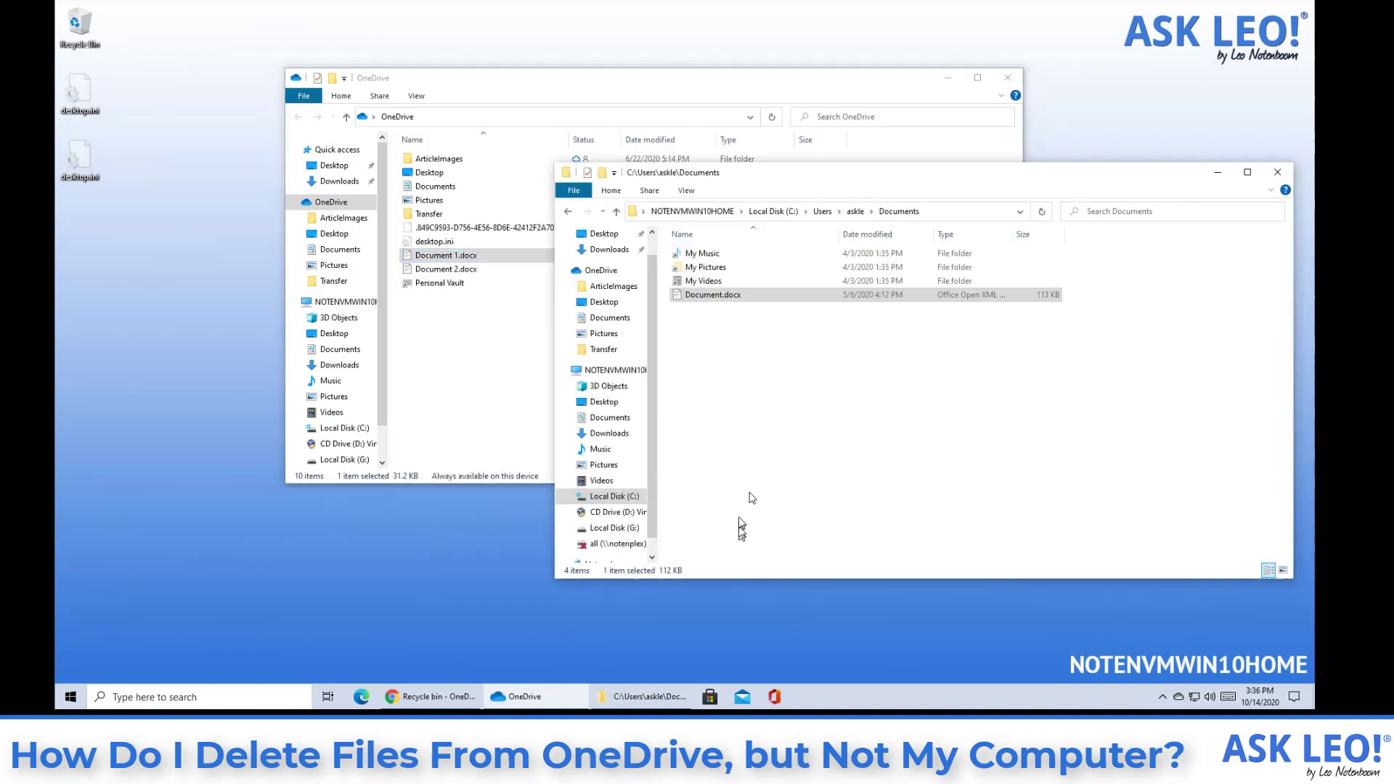
right_click(840, 399)
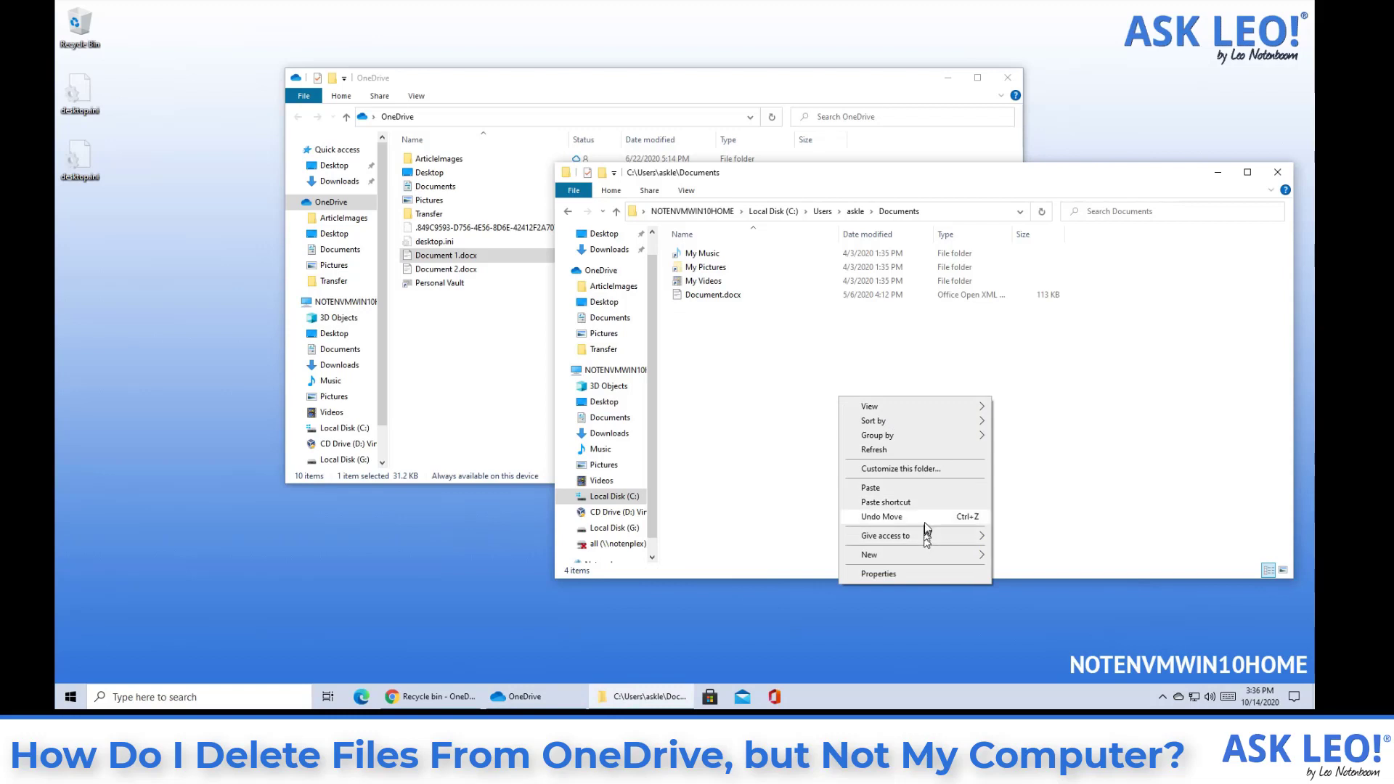
click(931, 488)
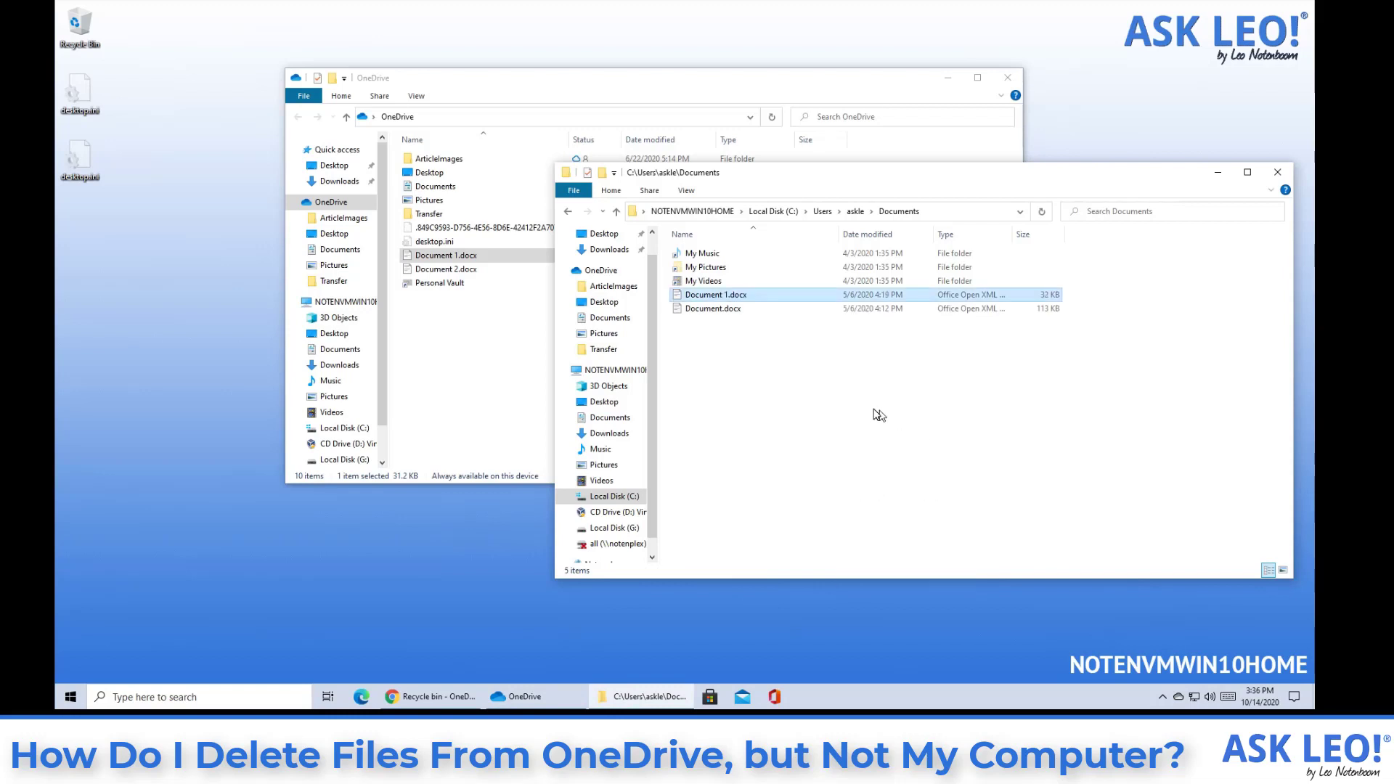
Delete Document 1.docx from the OneDrive folder.
click(440, 257)
right_click(439, 257)
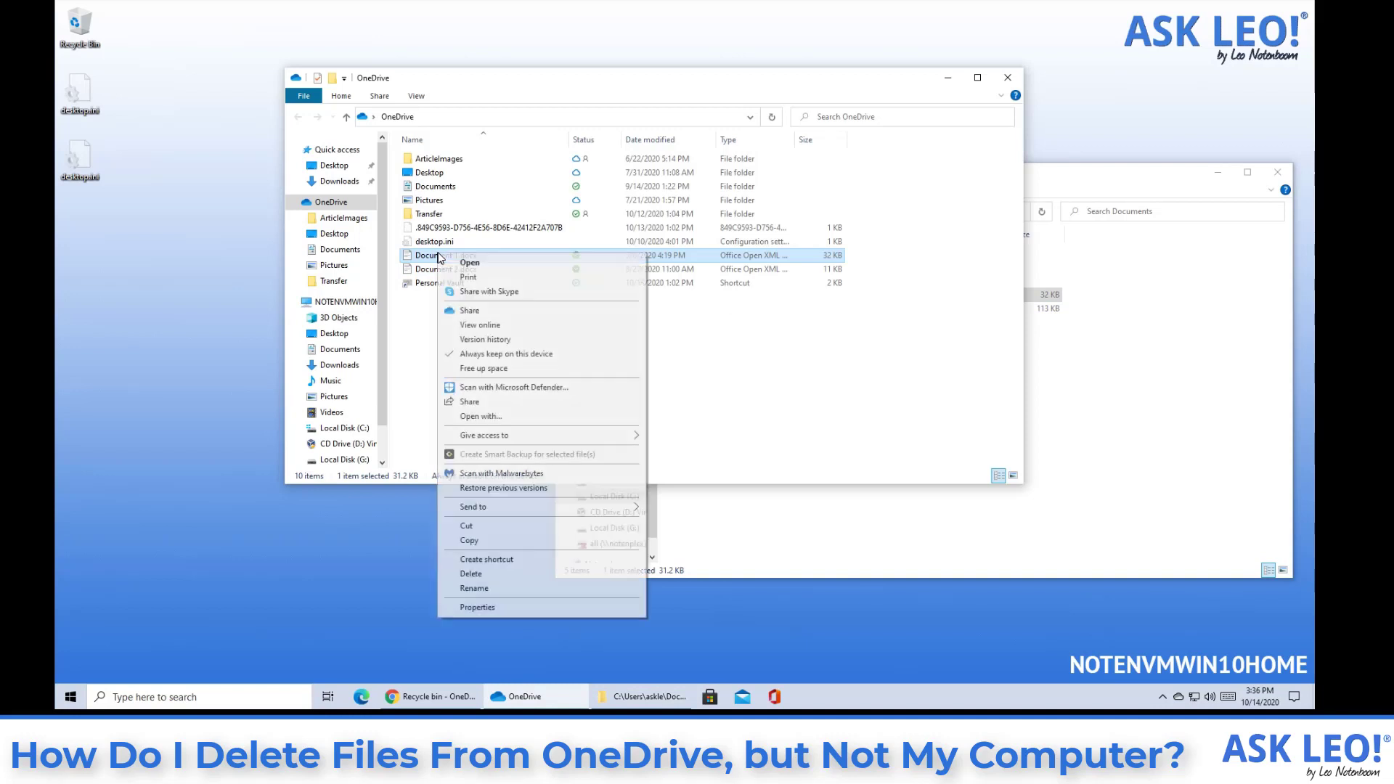
click(506, 574)
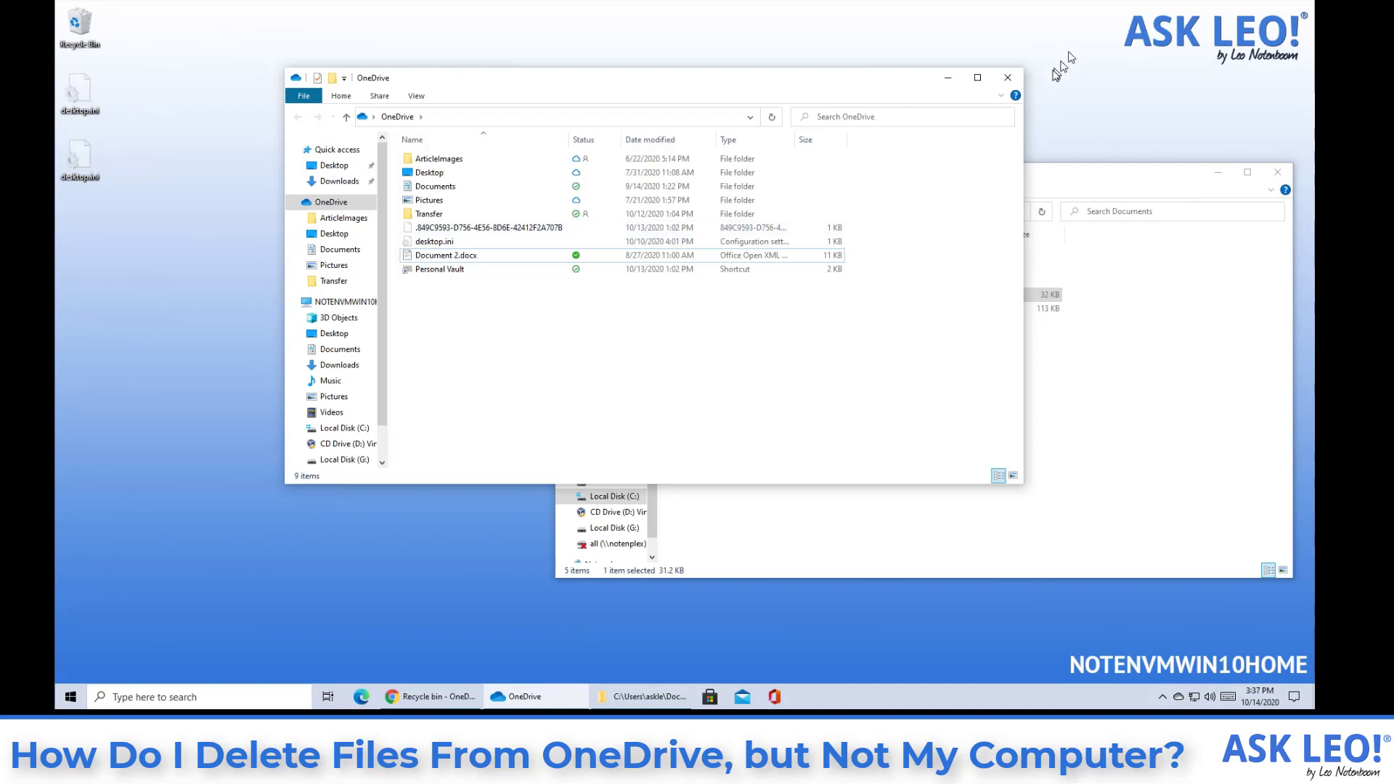
Close both Explorer windows and open the Microsoft OneDrive dialog from the tray's Help & Settings menu.
click(1008, 77)
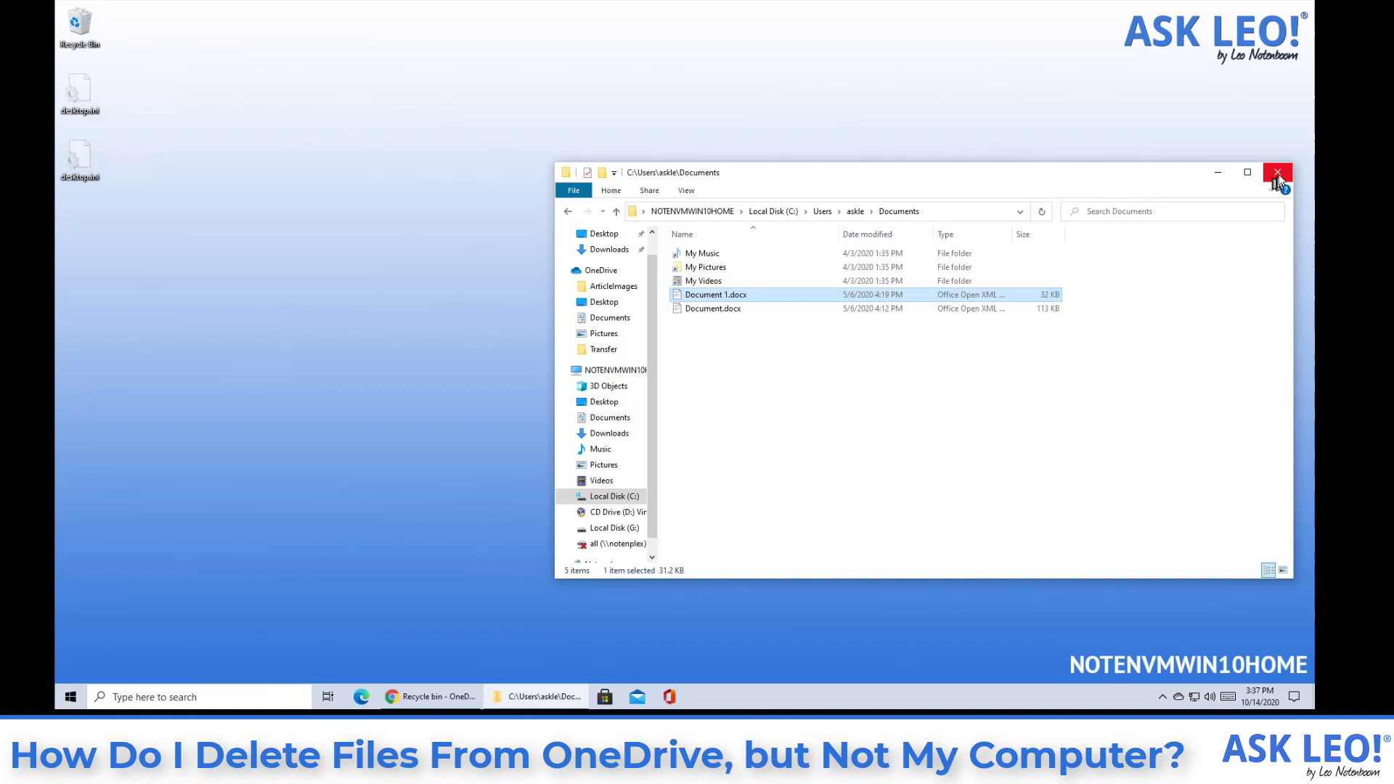
click(1277, 172)
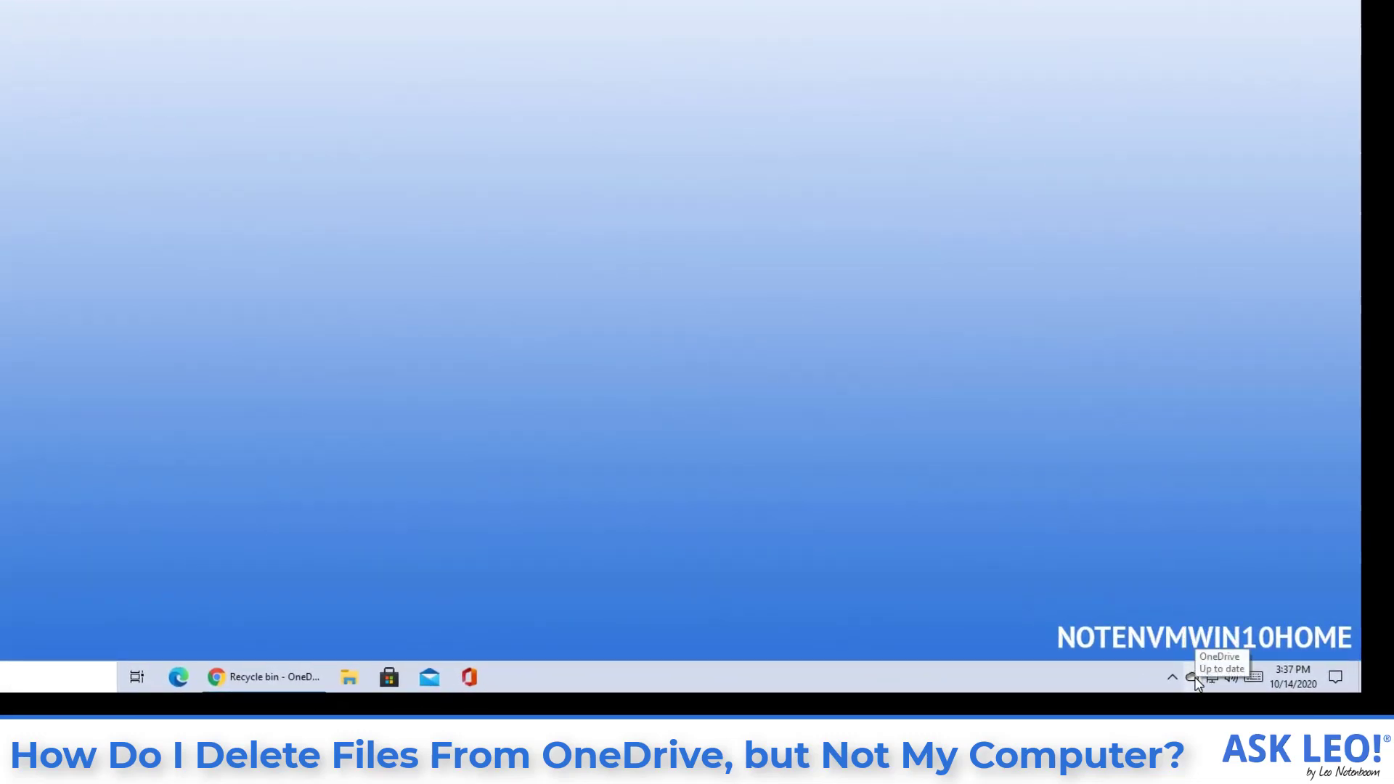
right_click(1193, 679)
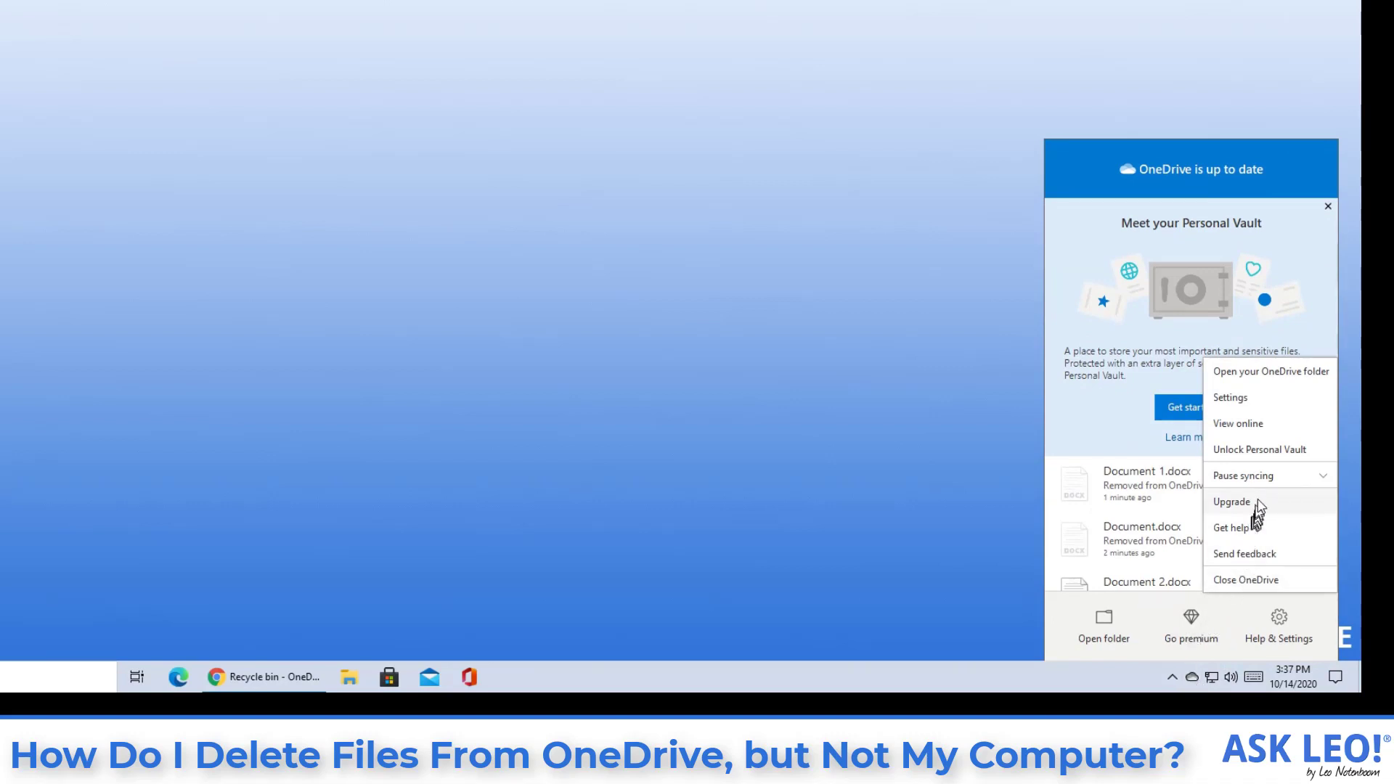
click(1259, 402)
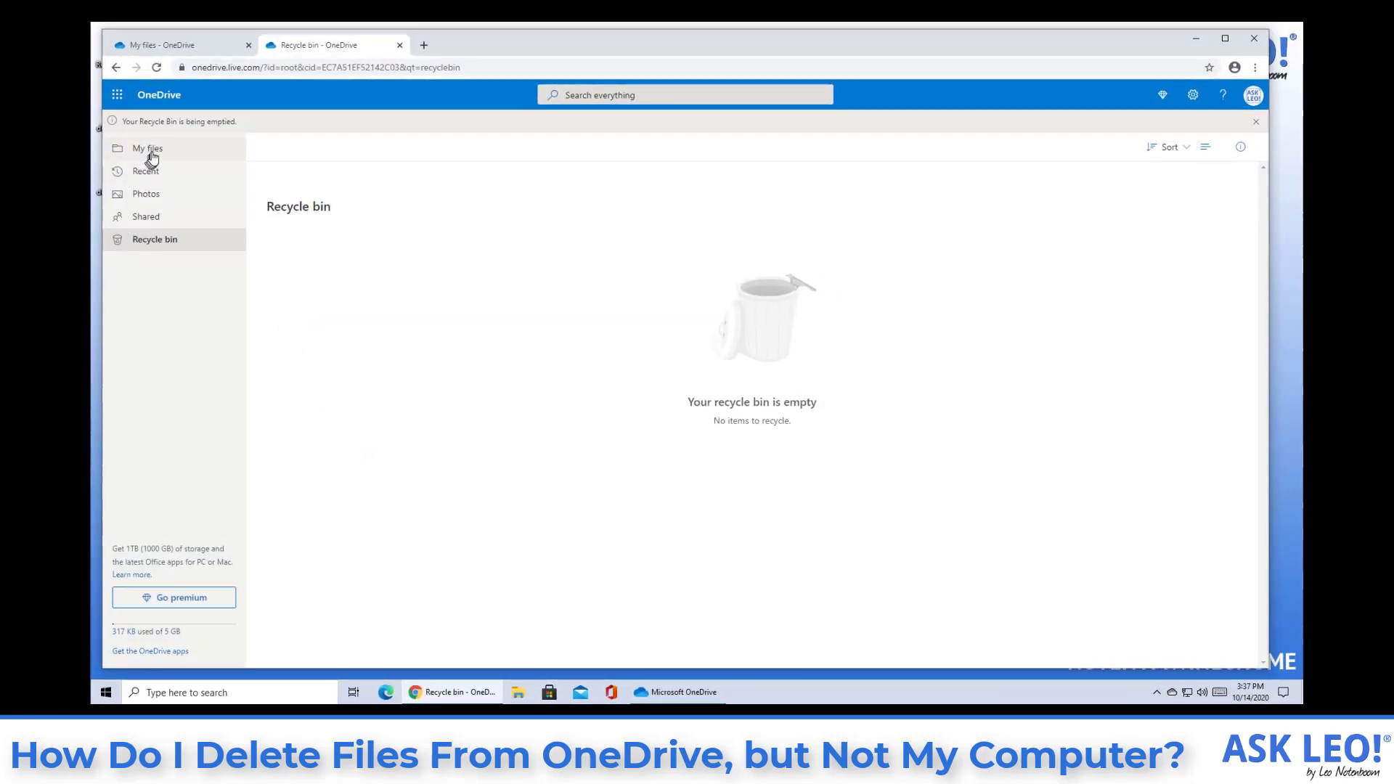
Go to My files in the OneDrive web sidebar, confirming only Document 2.docx remains.
click(143, 149)
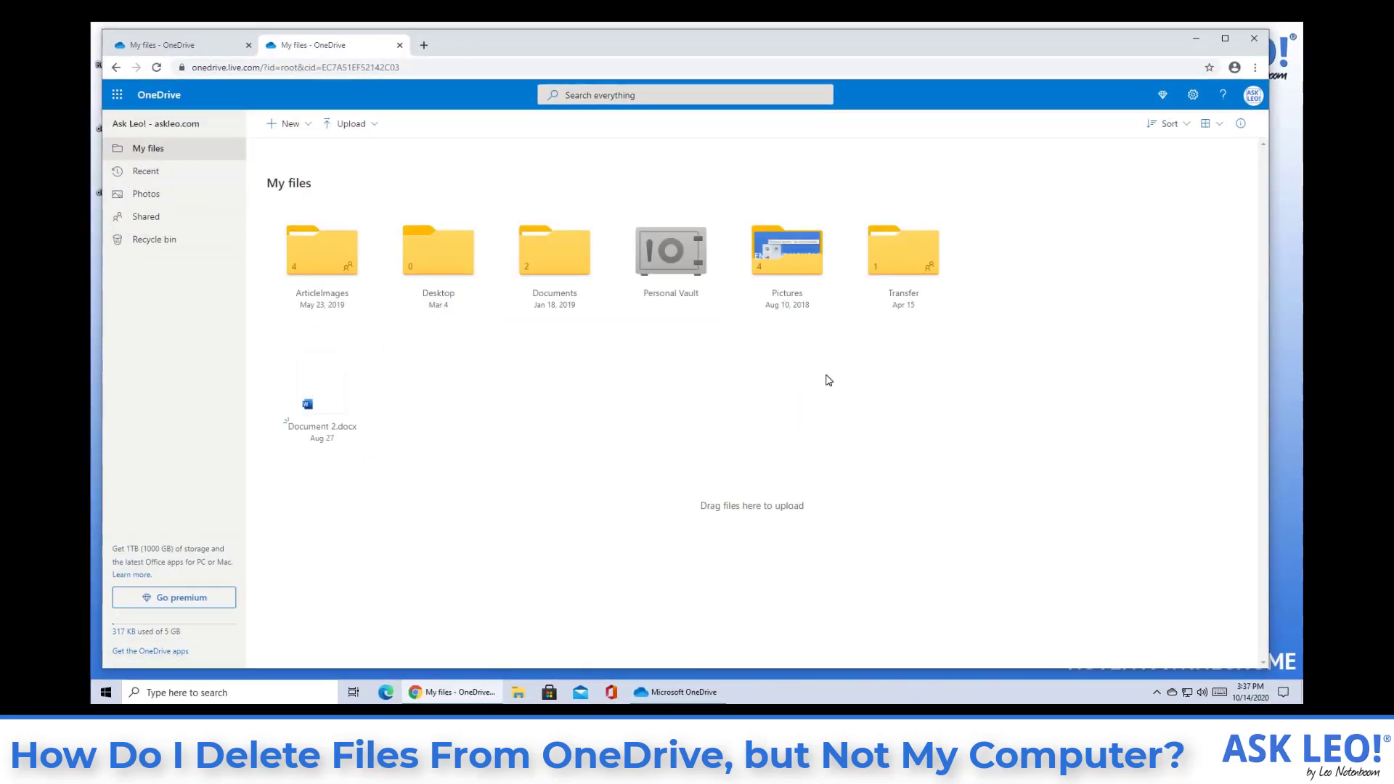